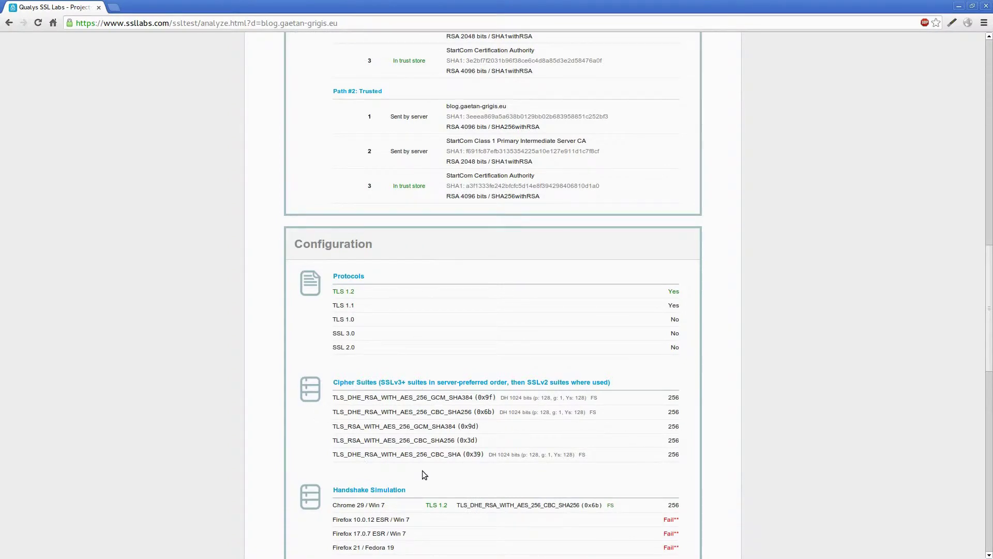
- Examine the DHE and RSA cipher suites and the handshake simulation in the SSL Labs report
drag(349, 426, 361, 427)
drag(348, 454, 361, 454)
scroll(569, 498, down, 8)
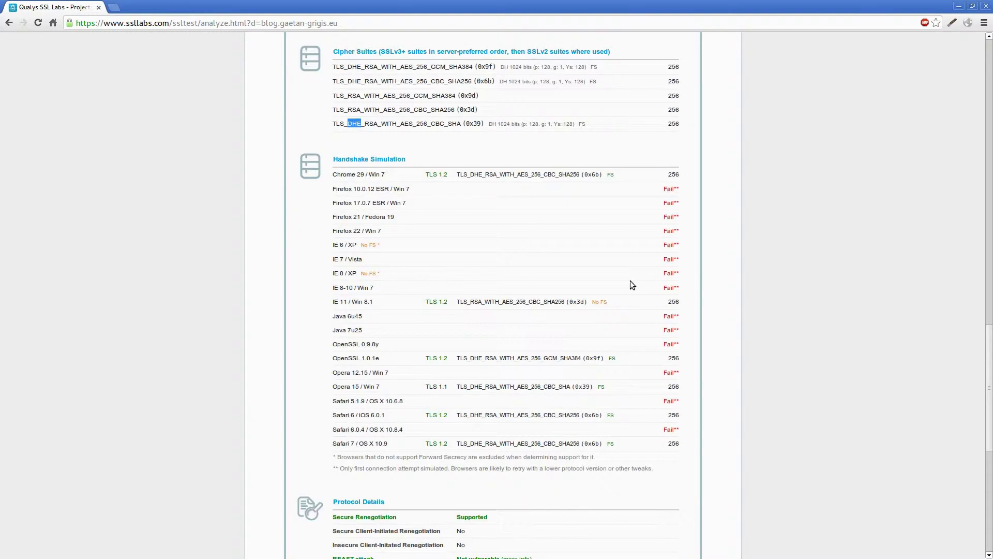
click(606, 355)
drag(415, 457, 476, 460)
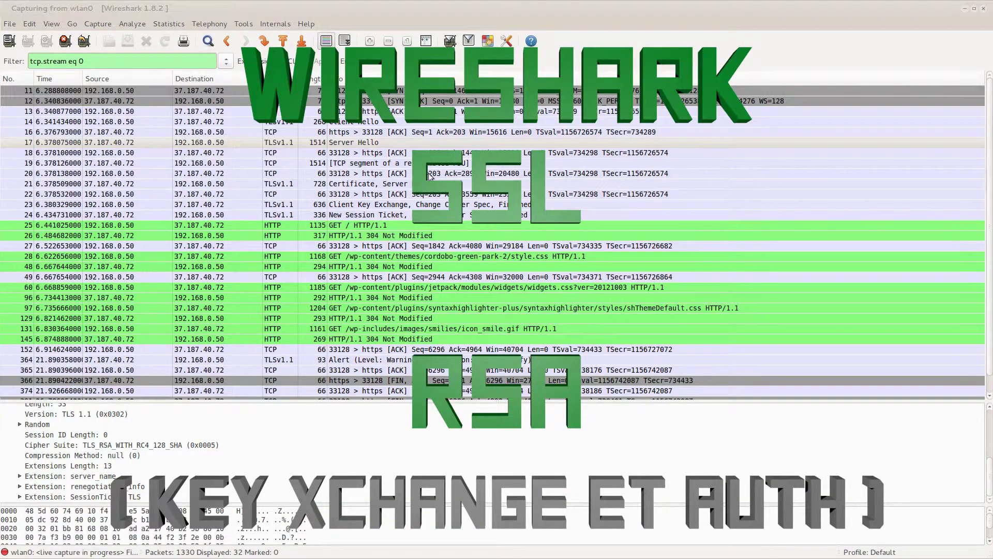
- Switch to Wireshark and open the SSL protocol preferences
click(195, 8)
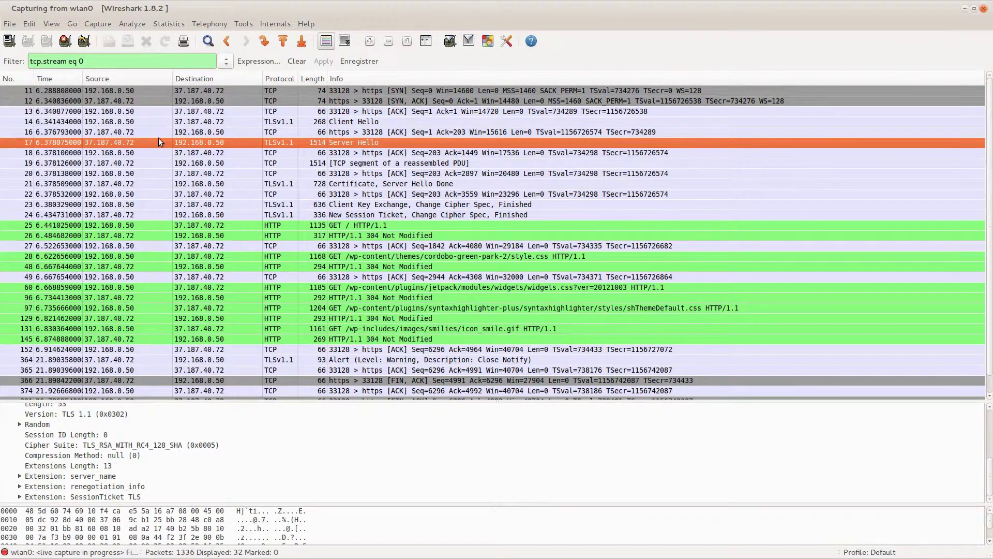
click(27, 24)
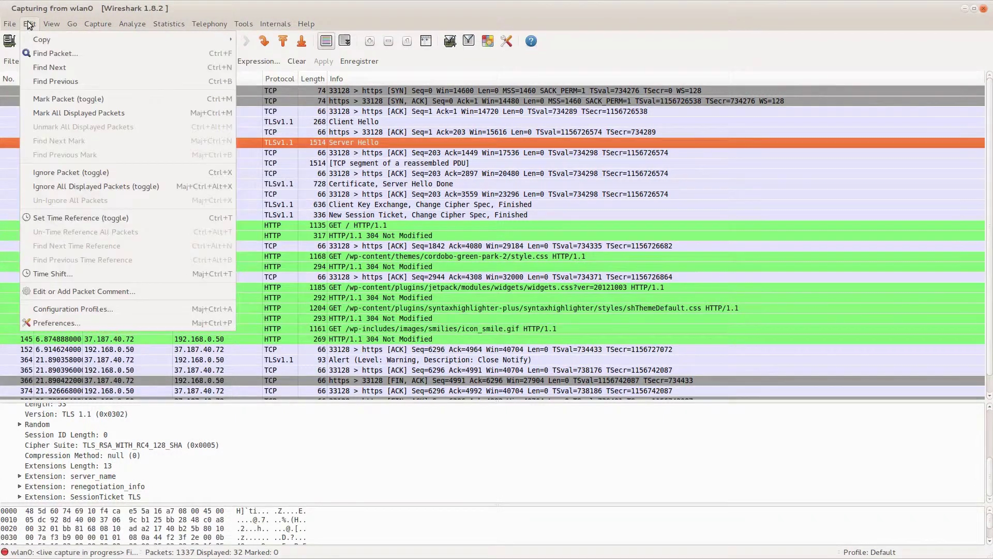
click(64, 324)
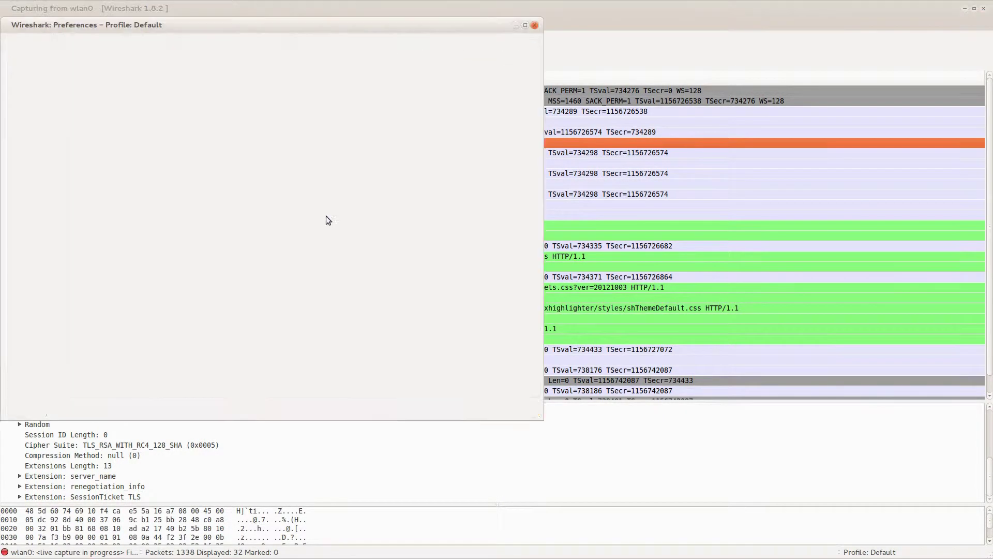
click(60, 188)
click(6, 188)
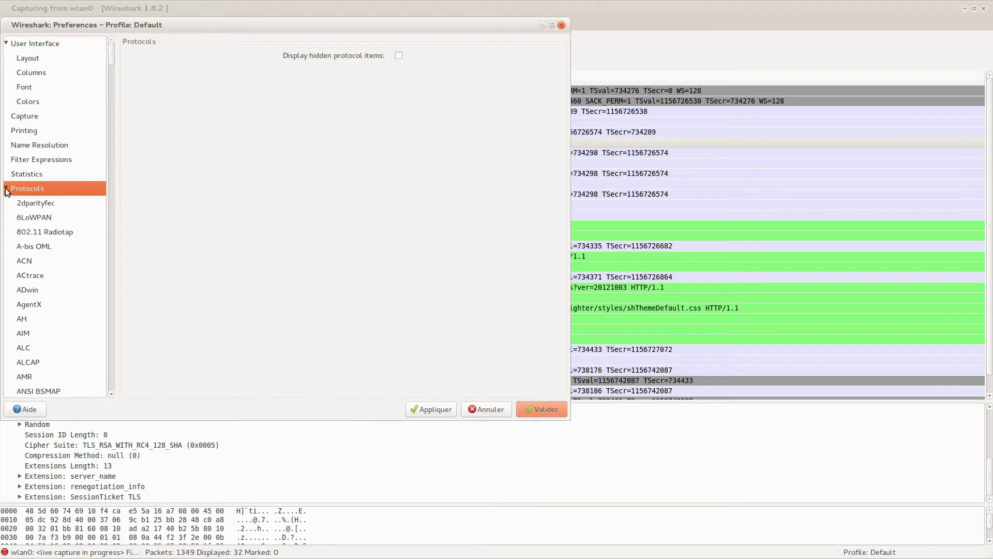
click(47, 259)
text(ssl)
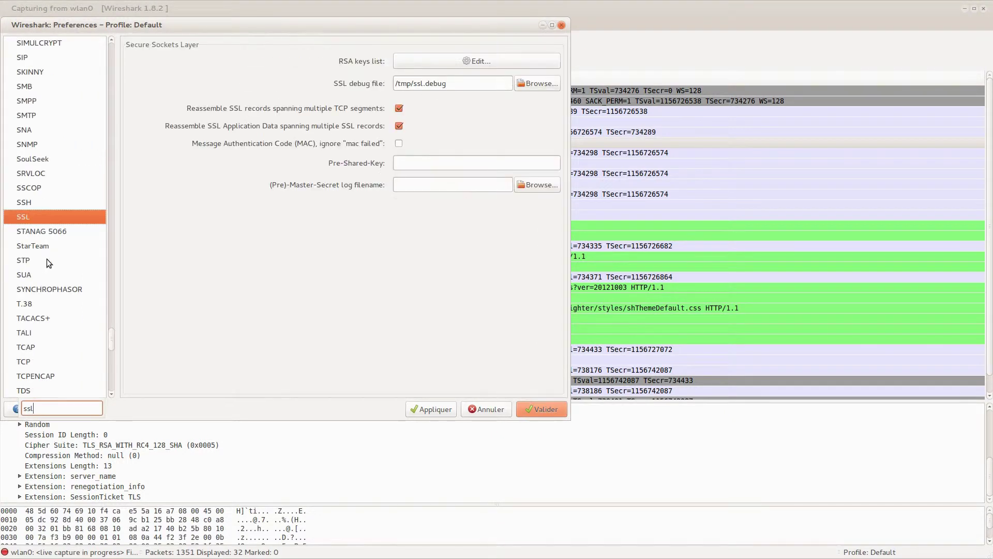
- Check the RSA keys list entry that assigns ssl.pem to HTTP on port 443, and accept the preferences
click(468, 61)
click(413, 205)
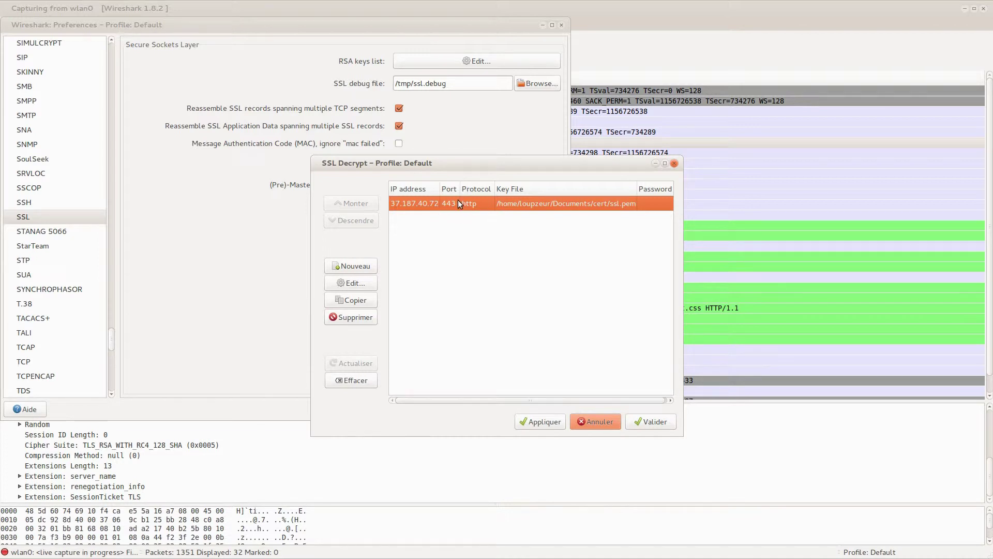
click(652, 422)
click(531, 408)
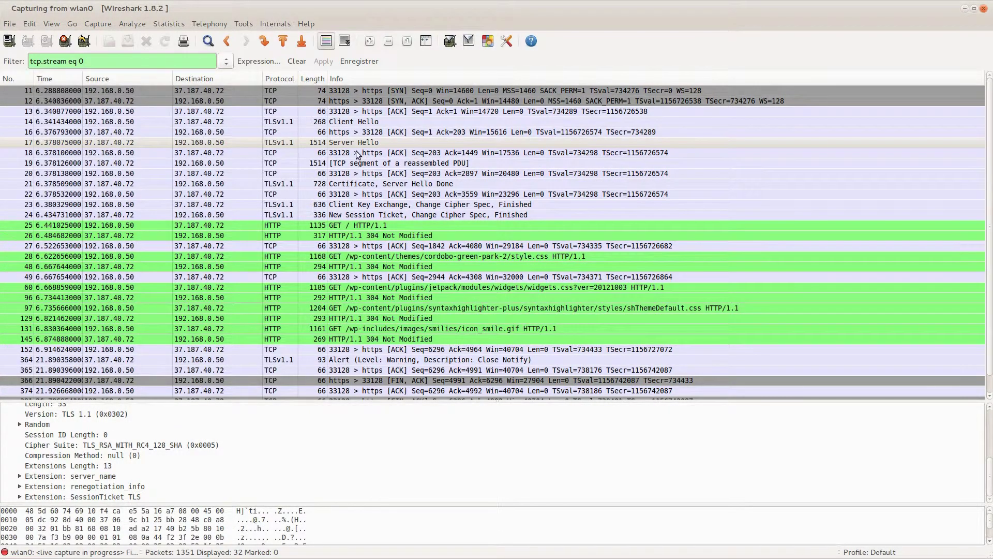
- Inspect the cipher suites offered in the Client Hello and the one selected in the Server Hello
click(356, 123)
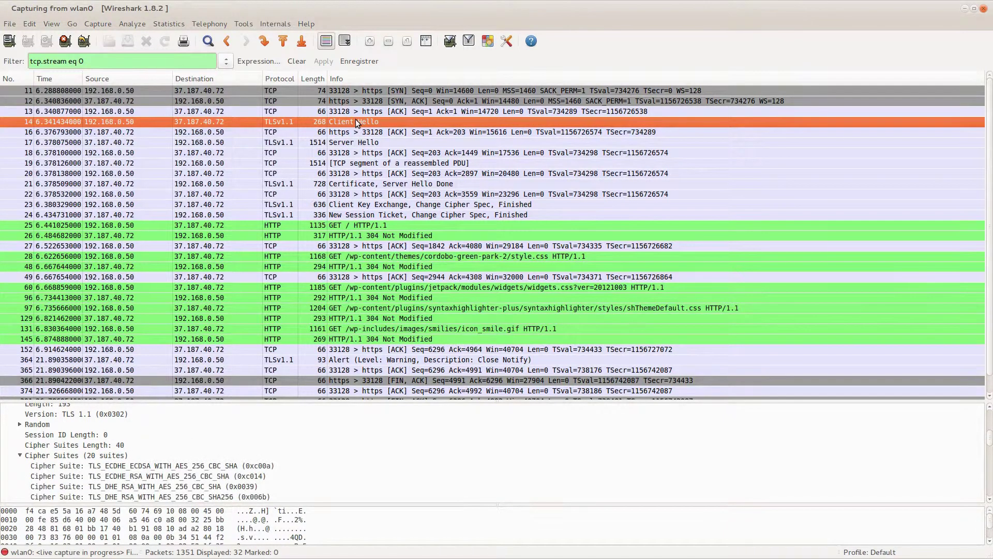
click(161, 466)
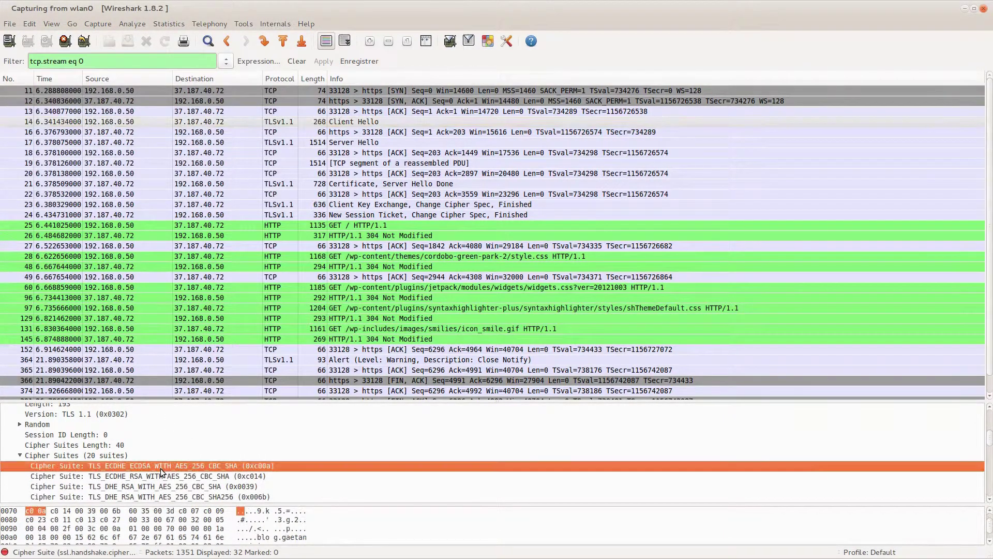
scroll(160, 468, down, 3)
scroll(161, 467, down, 2)
scroll(160, 468, up, 3)
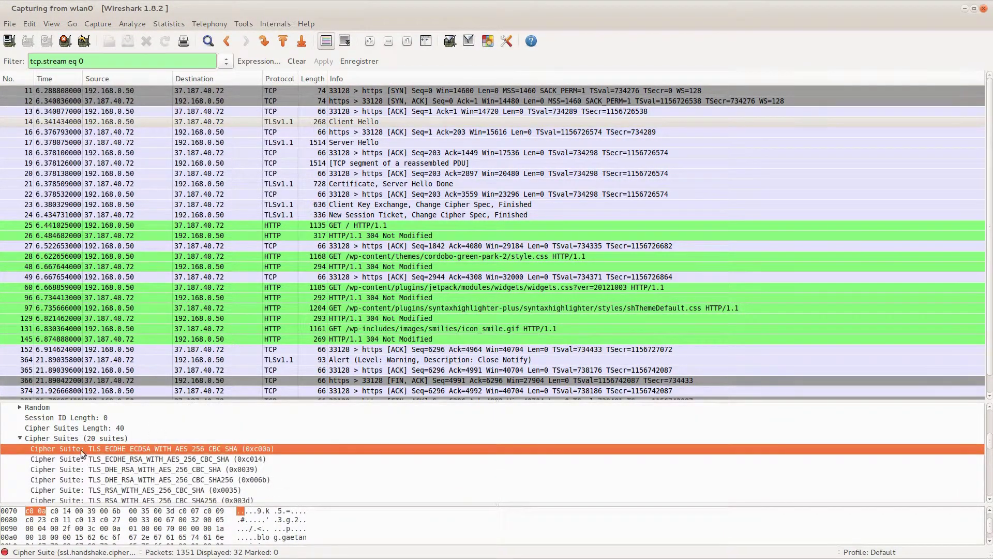
scroll(81, 449, down, 3)
scroll(217, 461, down, 4)
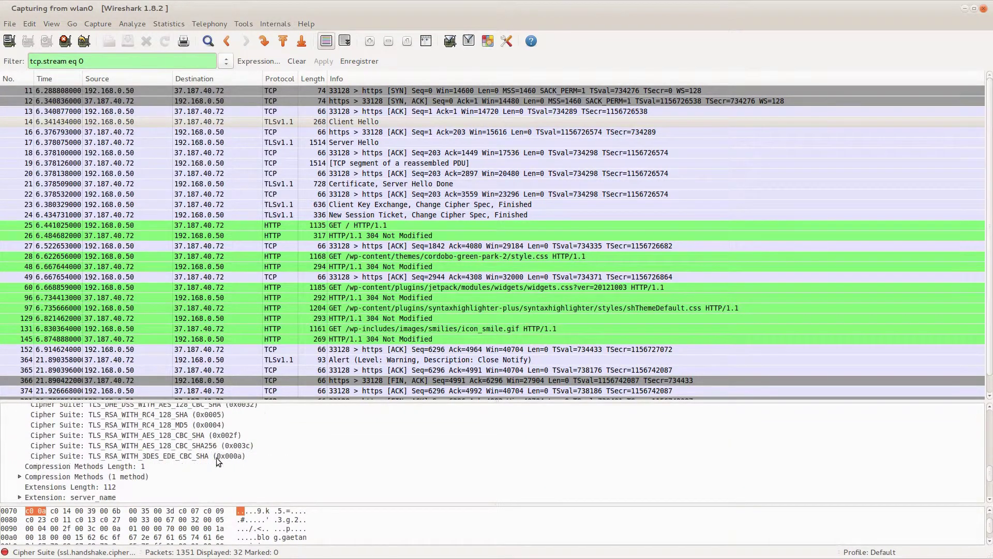
scroll(149, 453, up, 6)
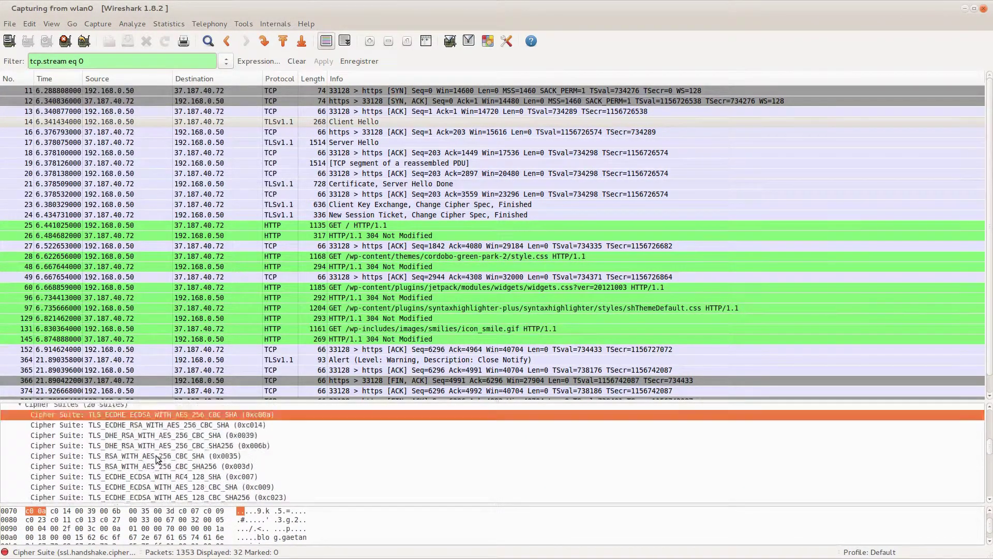
click(365, 144)
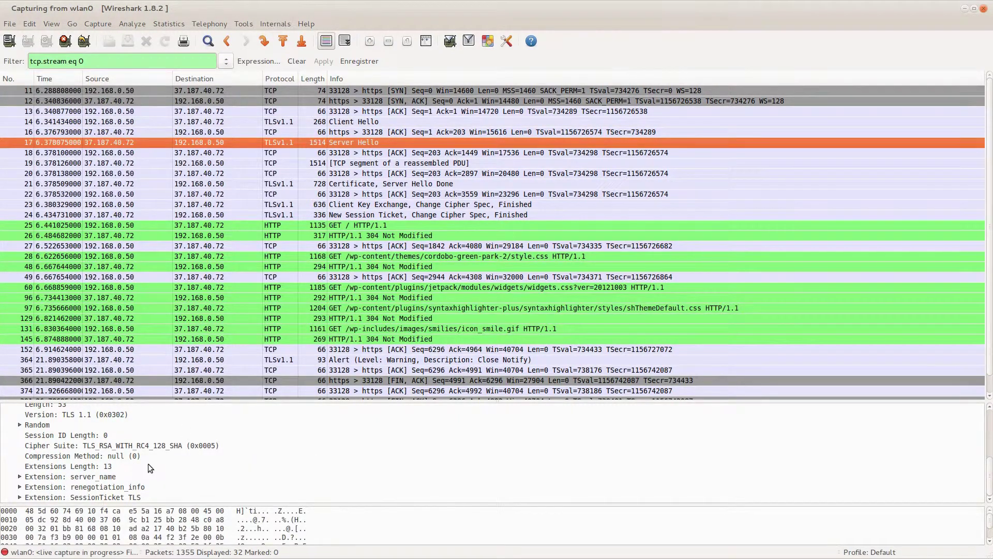
click(119, 446)
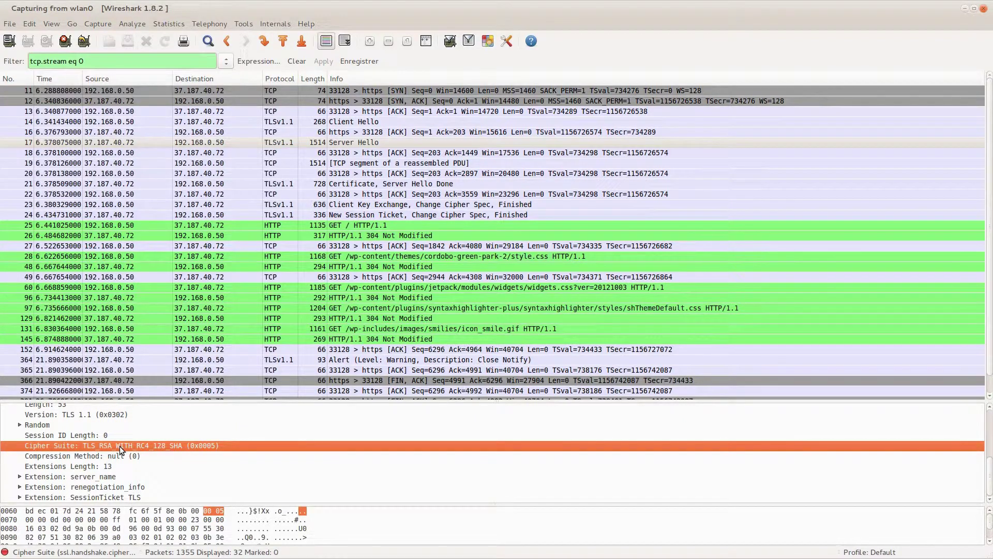
- Follow the SSL stream from the Client Hello packet and read through the decrypted HTTP conversation
click(444, 120)
right_click(445, 120)
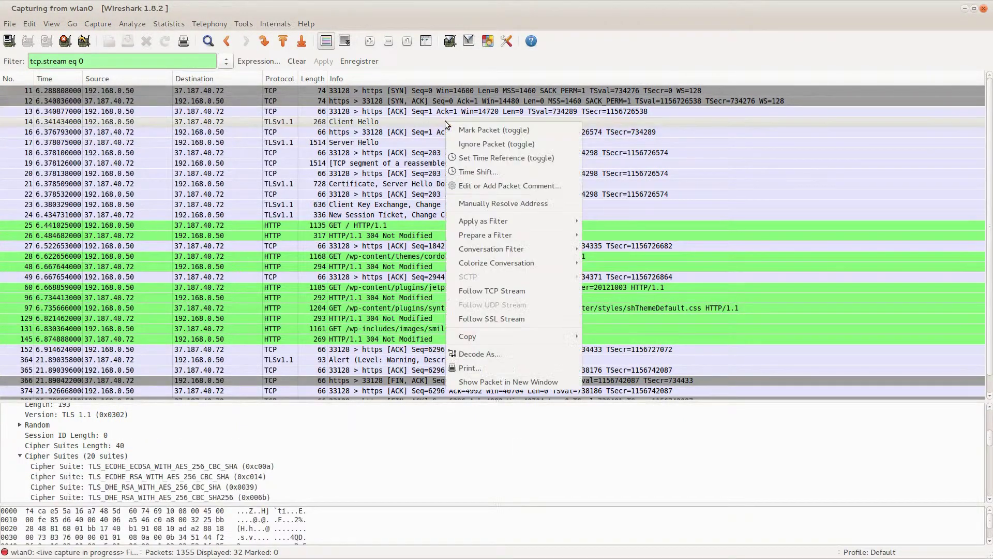
click(485, 319)
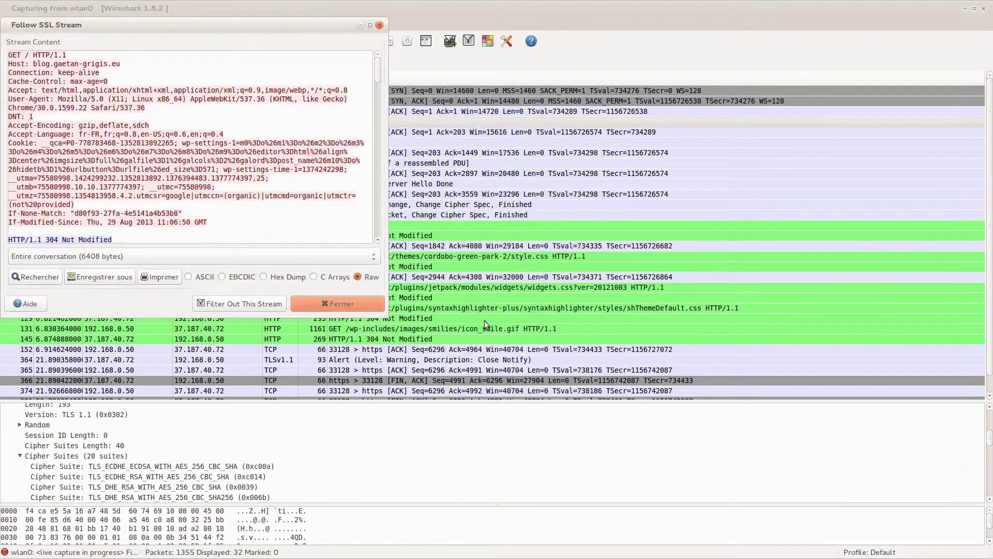
drag(189, 21, 367, 75)
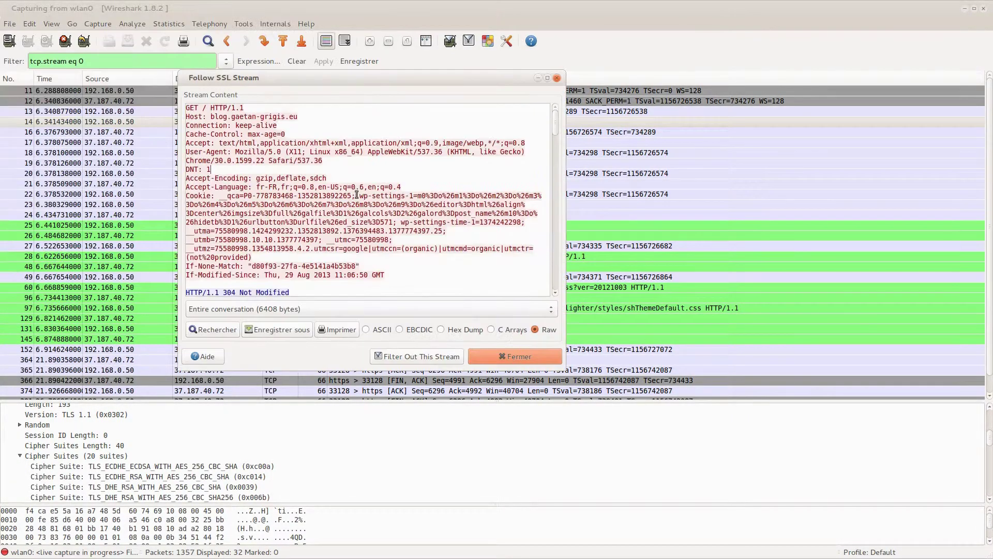
scroll(374, 209, down, 10)
scroll(374, 209, down, 13)
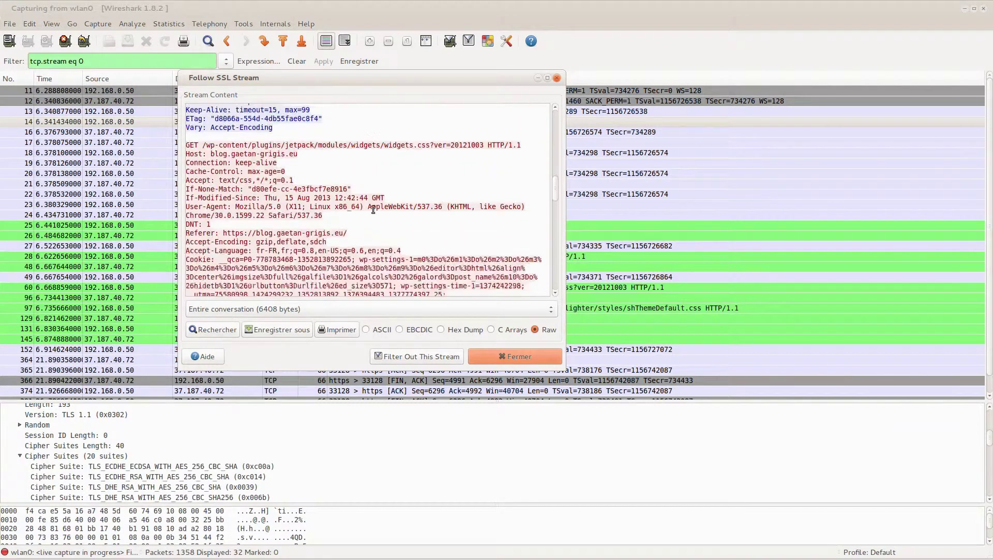
scroll(374, 209, down, 6)
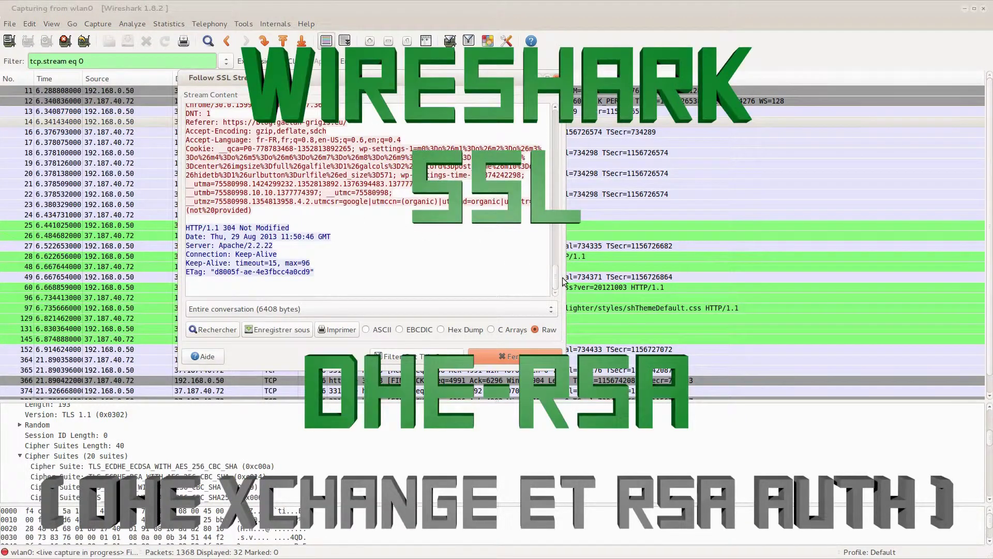
scroll(374, 209, up, 2)
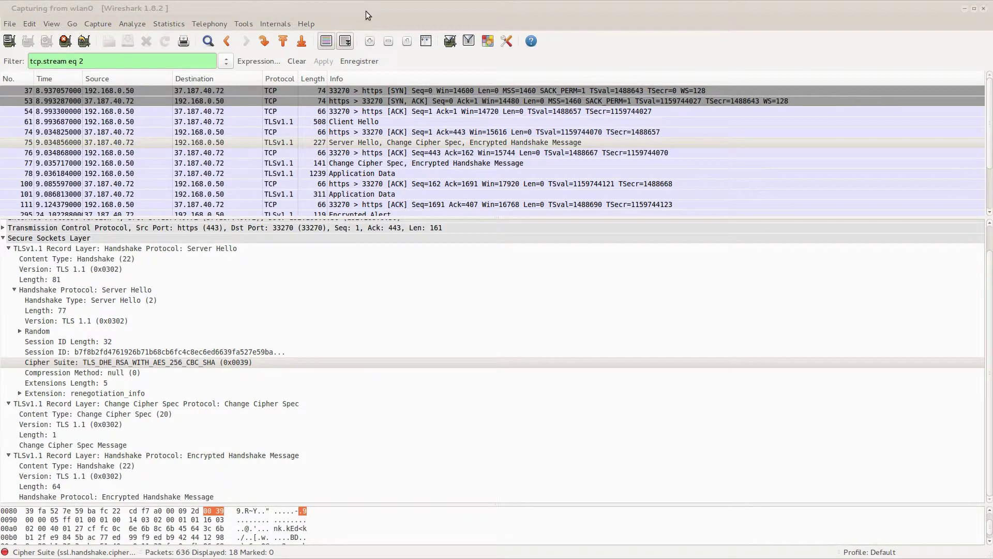
- In the tcp.stream eq 2 capture, inspect the Client Hello's TLS version and cipher suites, and the Server Hello's selected suite
click(365, 11)
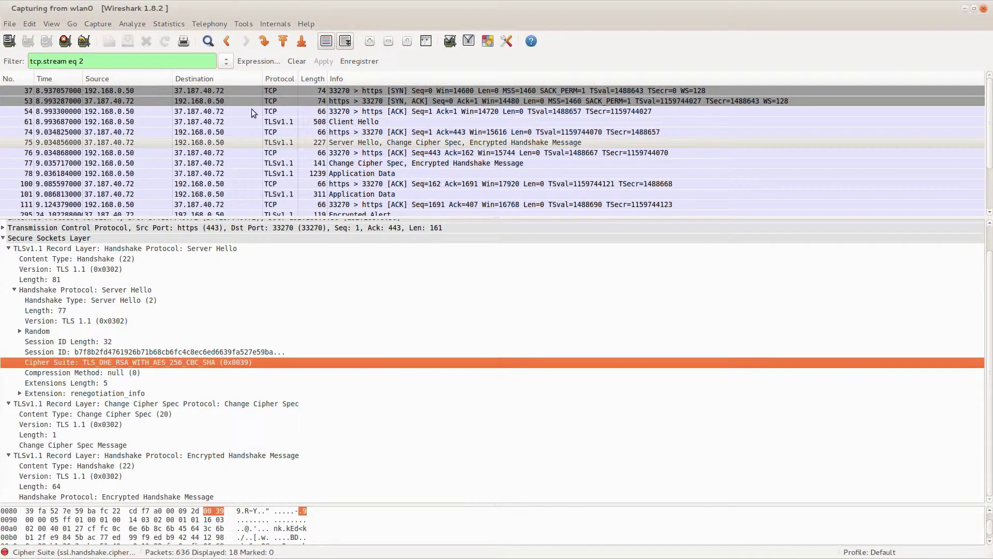
click(287, 123)
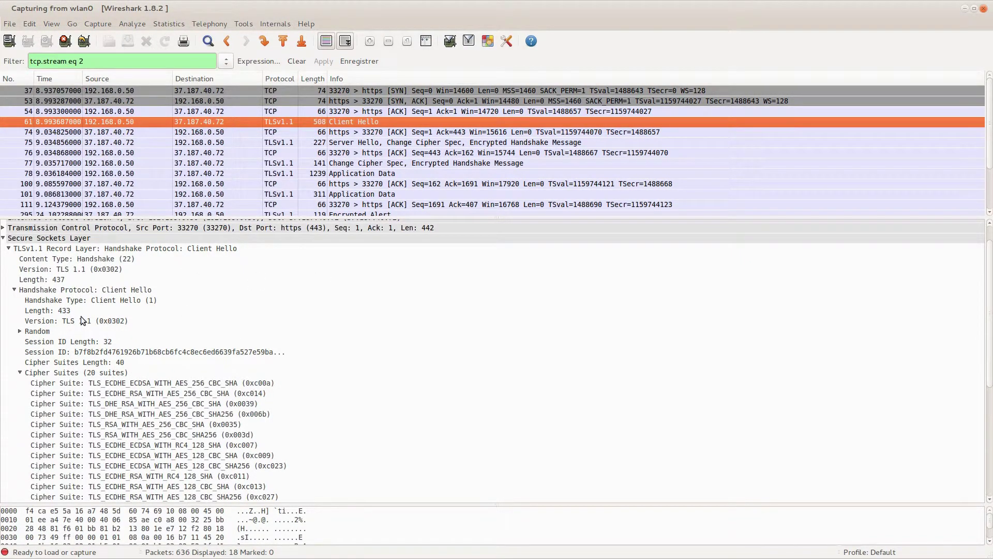
click(103, 320)
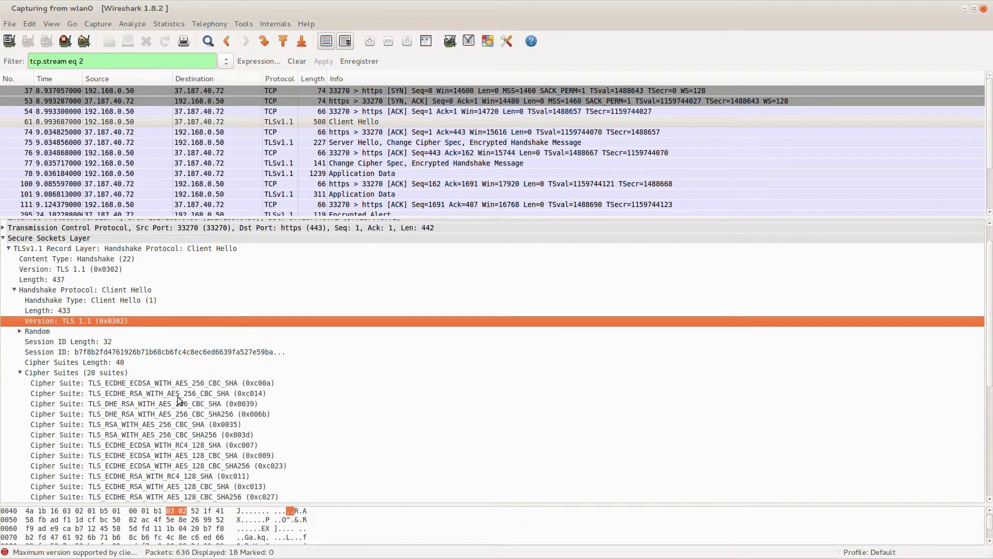
scroll(181, 399, down, 3)
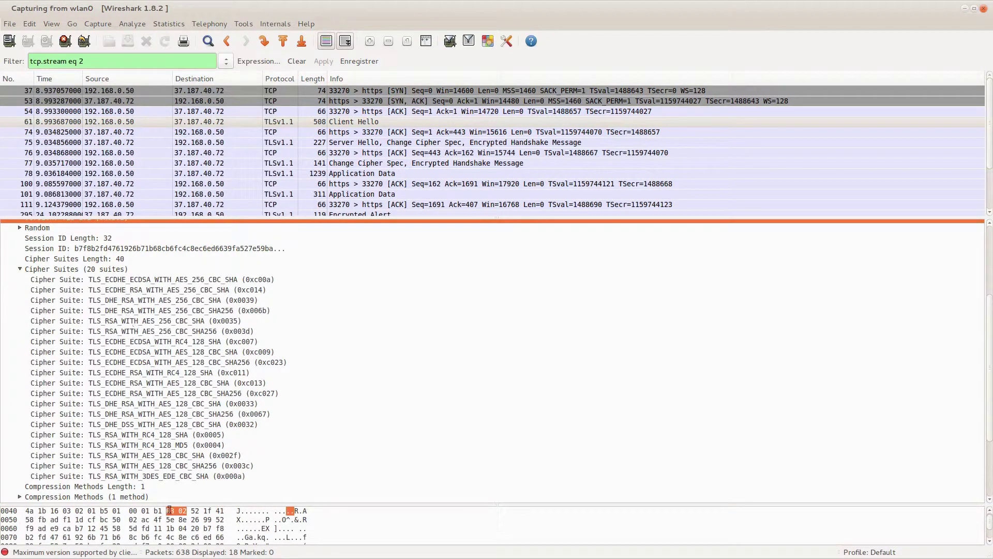
scroll(199, 357, up, 2)
scroll(199, 357, down, 2)
click(360, 143)
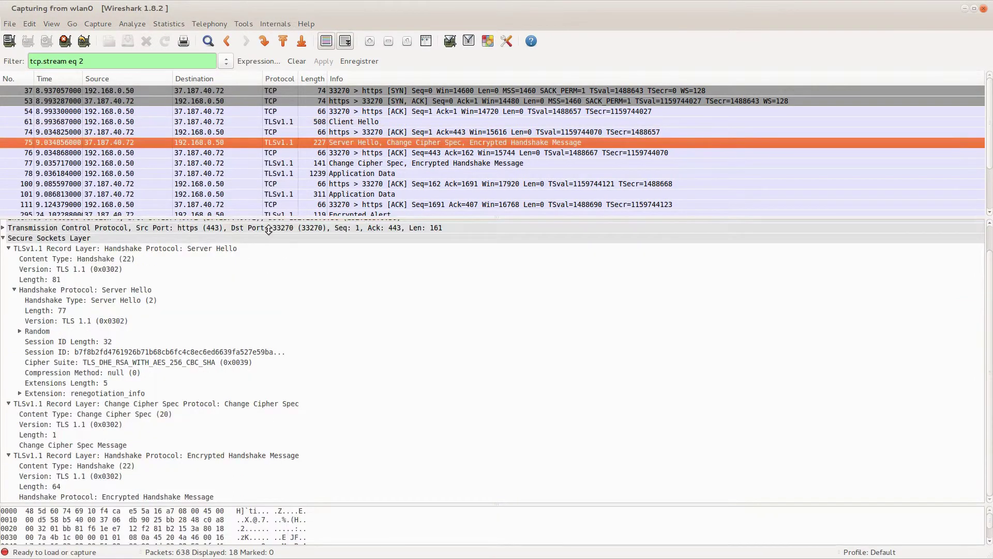
click(86, 357)
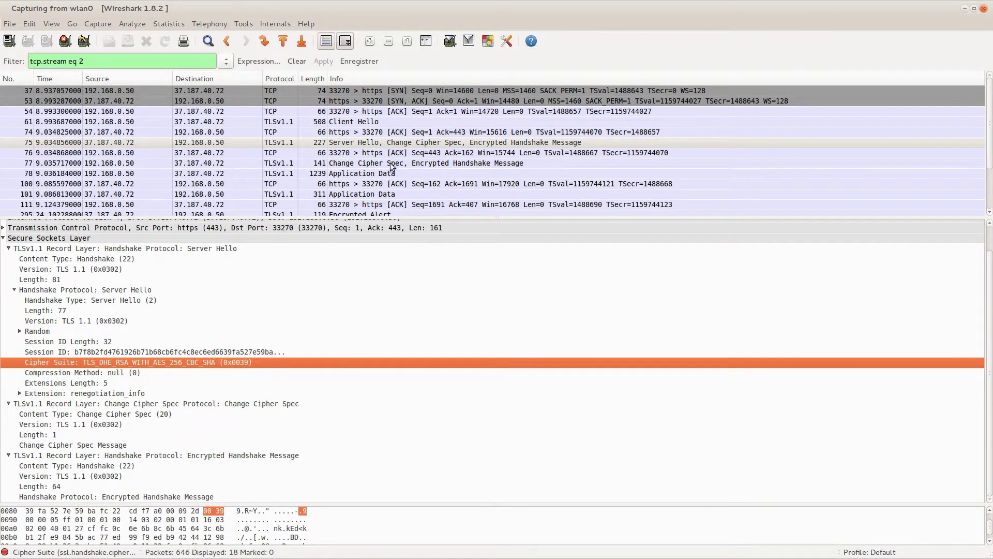
- Open the SSL protocol preferences for the DHE-RSA capture
click(4, 24)
mouse_move(30, 24)
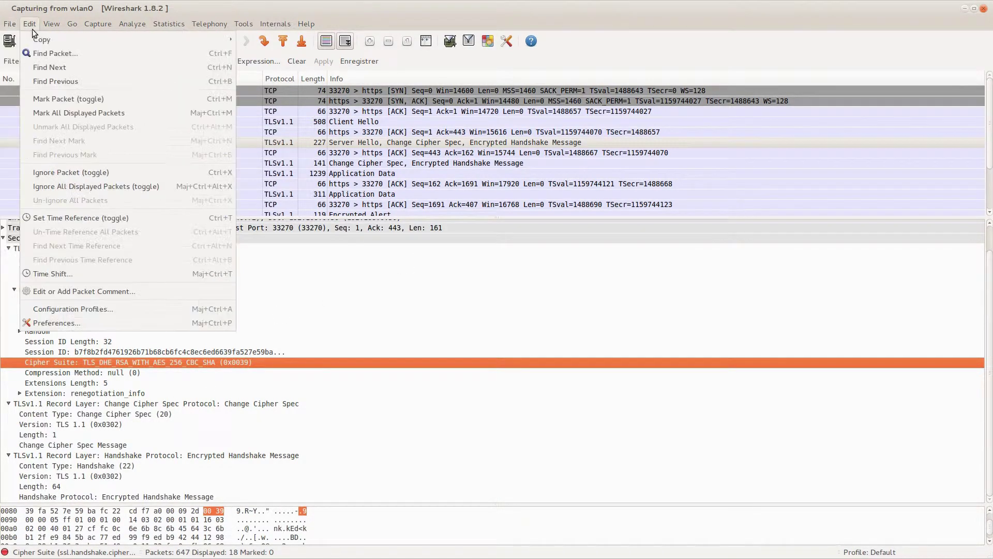
click(51, 323)
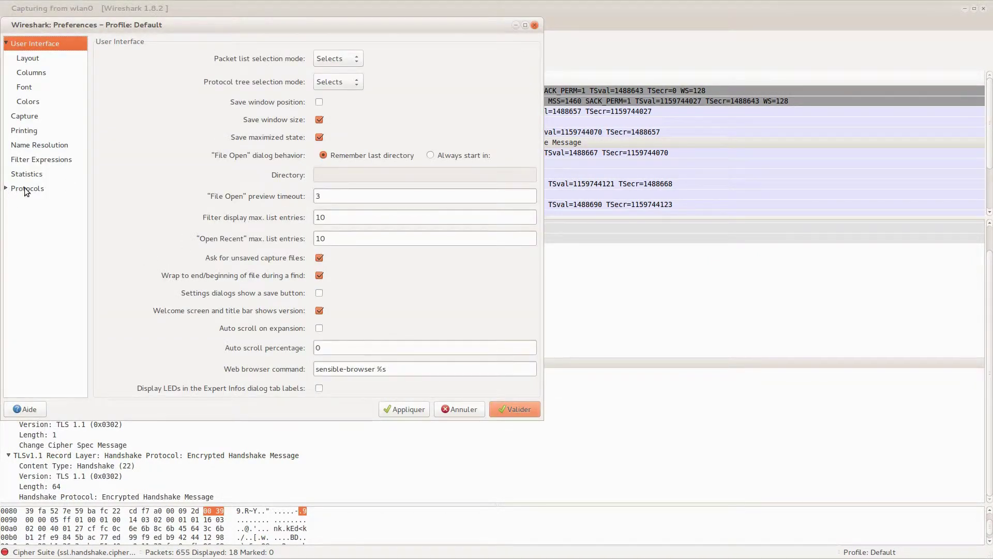
click(7, 188)
click(35, 247)
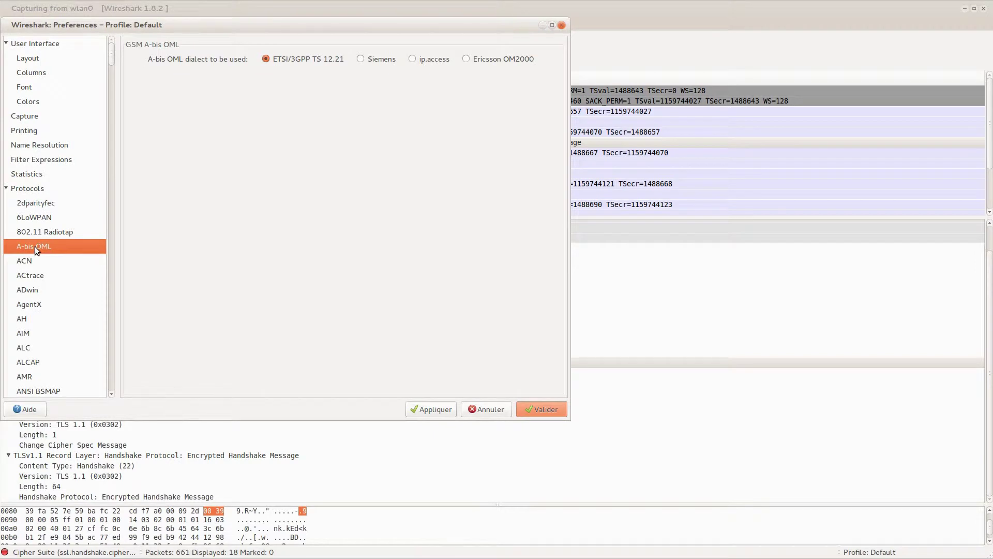
text(ssl)
- Verify the port 443 HTTP entry with ssl.pem in the RSA keys list, and accept both dialogs
click(437, 61)
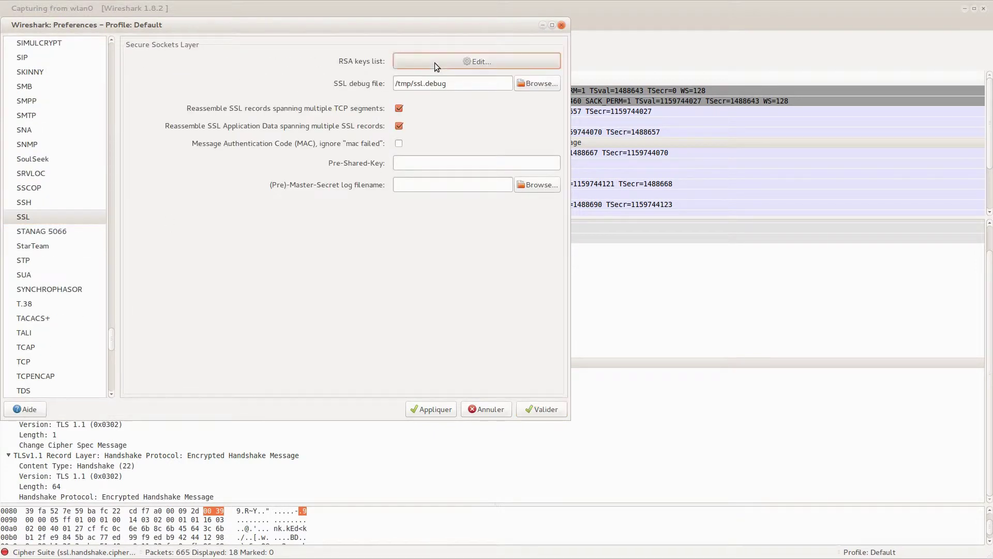
click(481, 204)
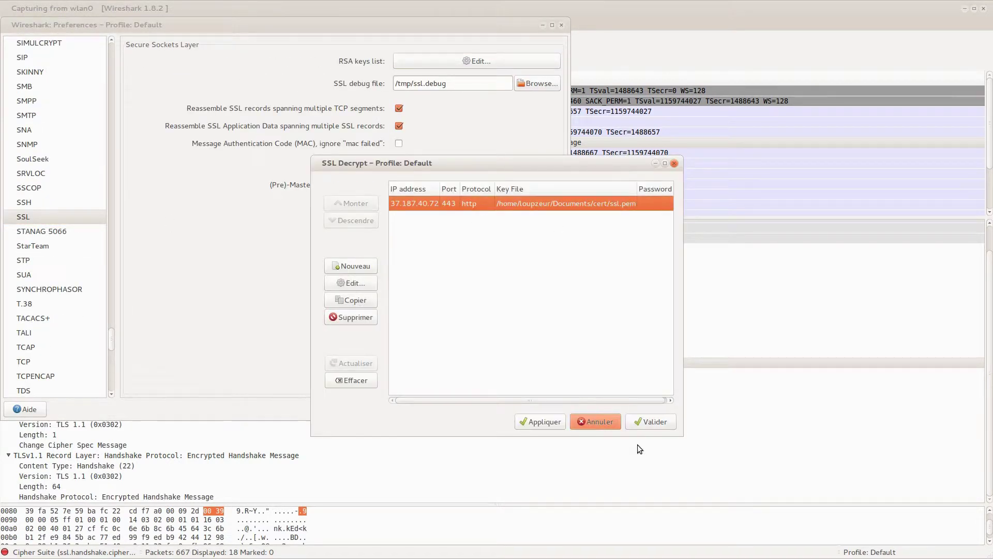
click(660, 423)
click(541, 407)
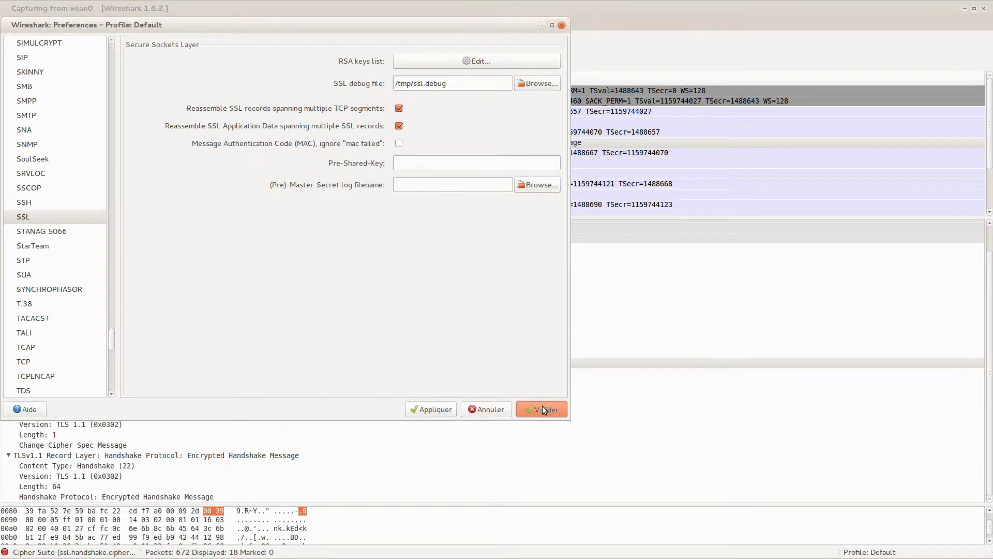
- Follow the SSL stream from the Server Hello packet to check for decrypted content, and close it
right_click(339, 142)
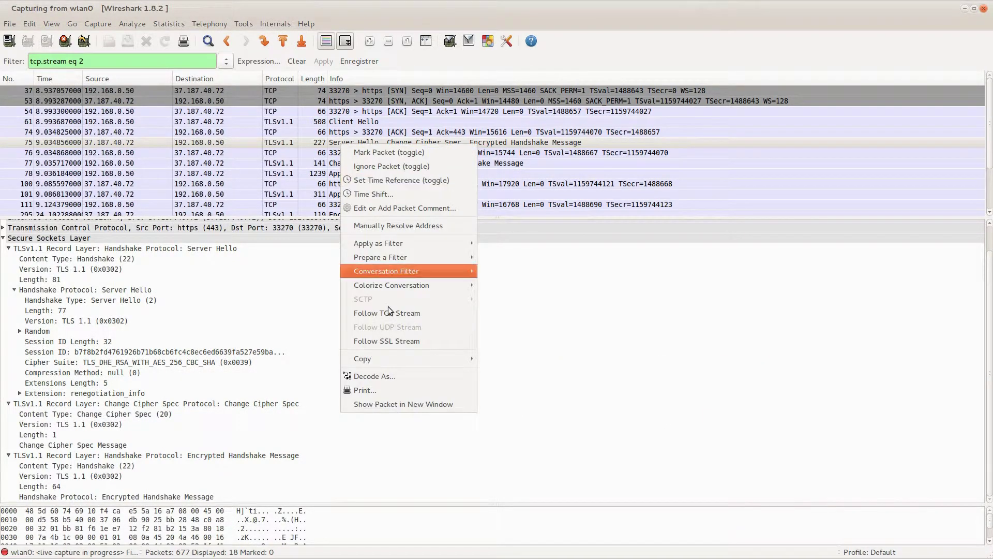
click(404, 340)
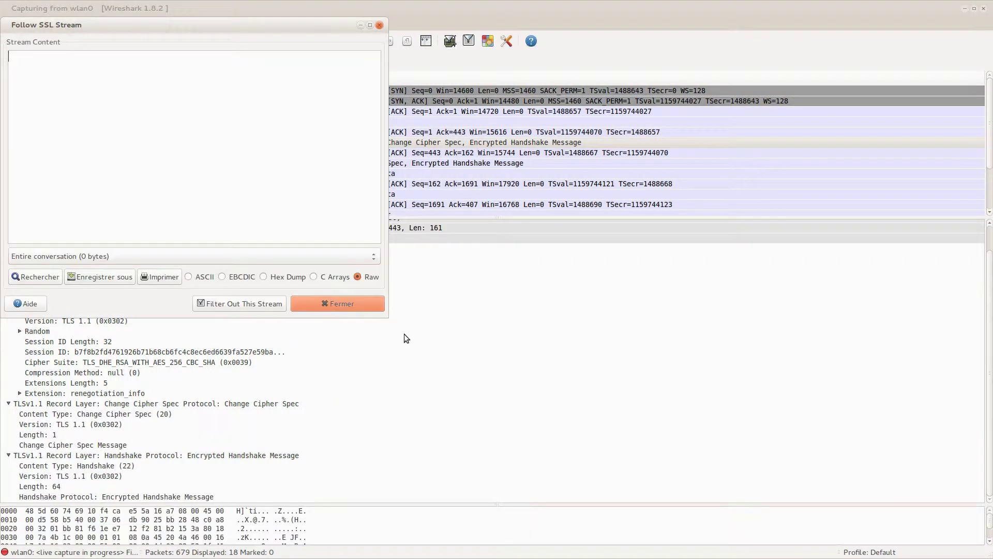
click(341, 304)
- Follow the TCP stream of the Server Hello packet to view its raw content, and close it
right_click(393, 144)
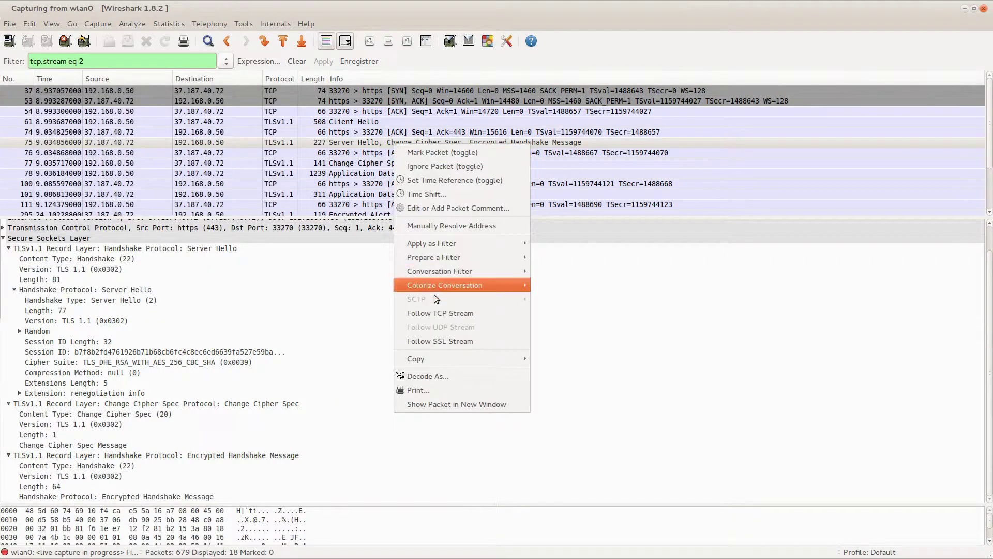
click(436, 310)
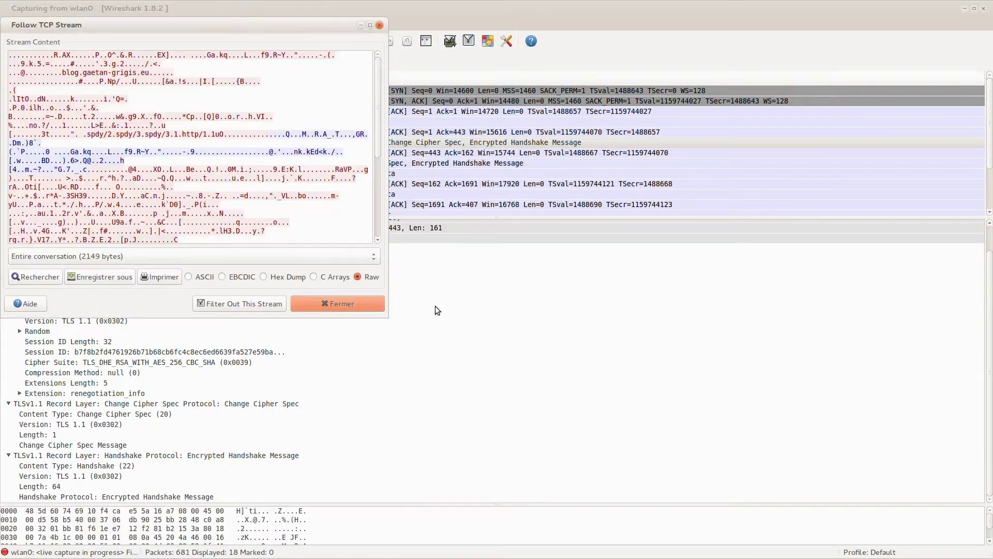
click(315, 301)
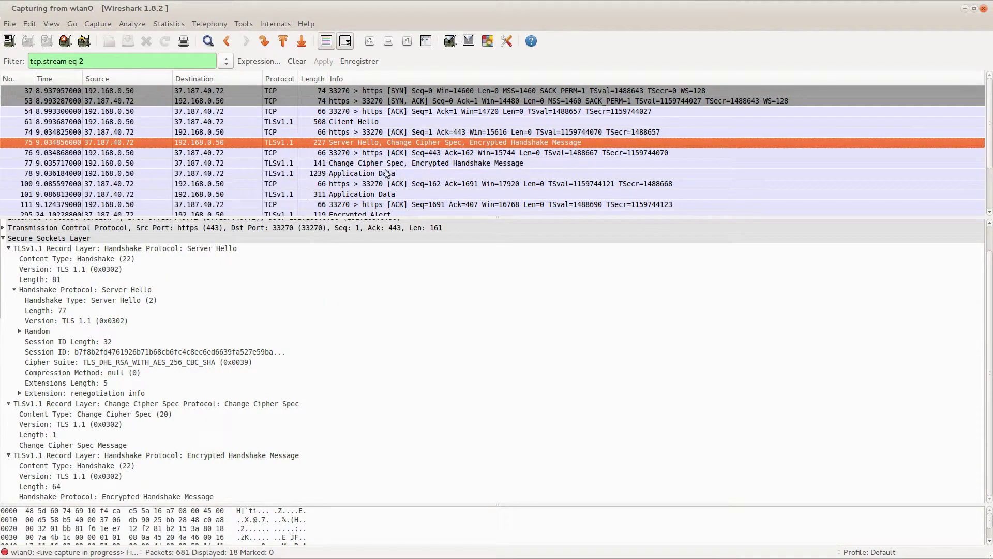